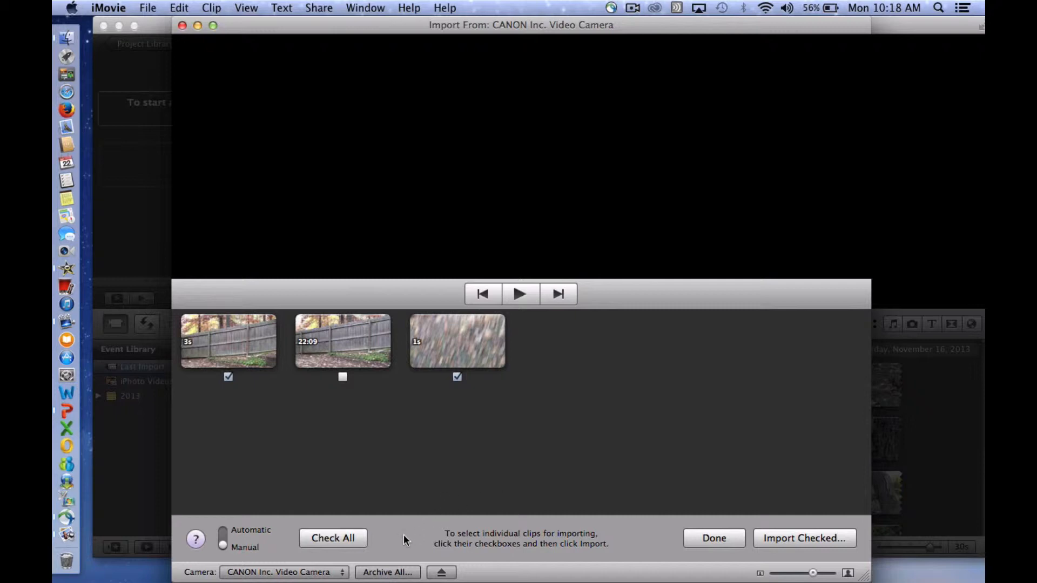
Step: Uncheck the 3-second and 1-second camera clips, check the 22:09 clip, and check all three clips for import
click(229, 377)
click(457, 377)
click(343, 377)
click(323, 538)
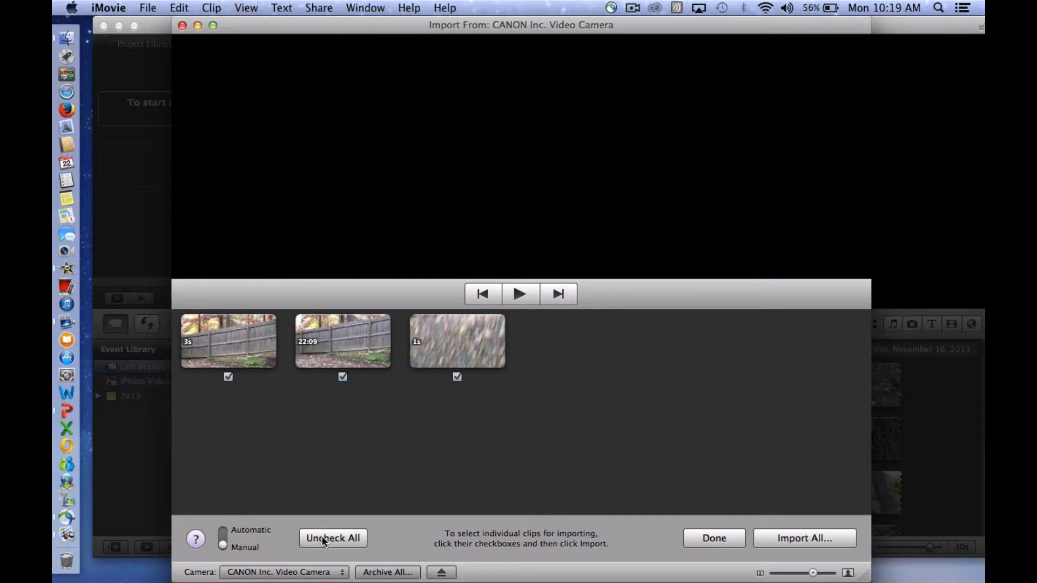
Step: Try automatic import, return to manual selection, and leave only the 22:09 clip checked
click(225, 531)
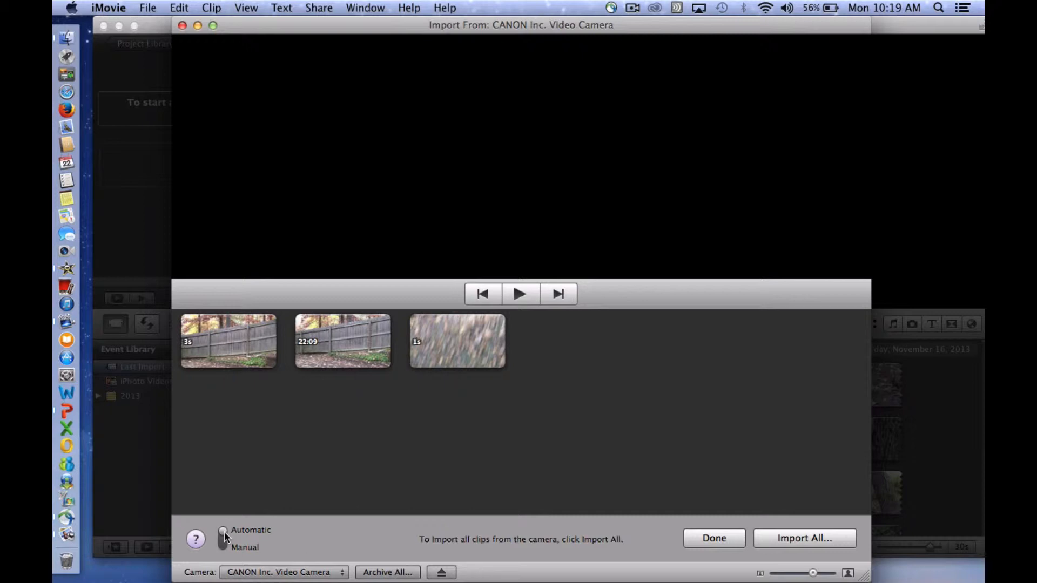
click(225, 532)
click(228, 377)
click(457, 378)
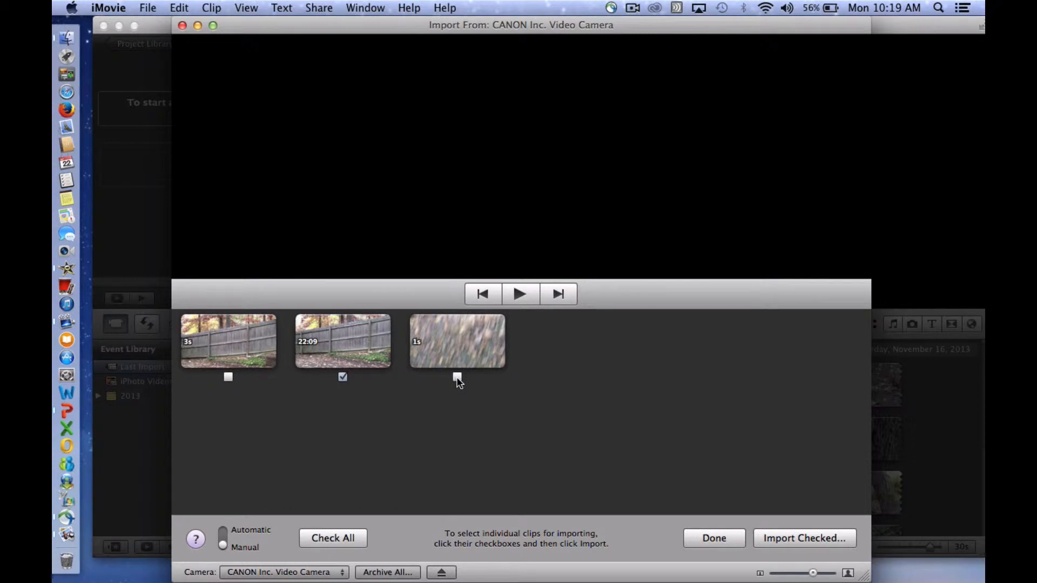
Step: Import the checked clip into a new event named edTPA Clipping, and close the camera import window
click(792, 536)
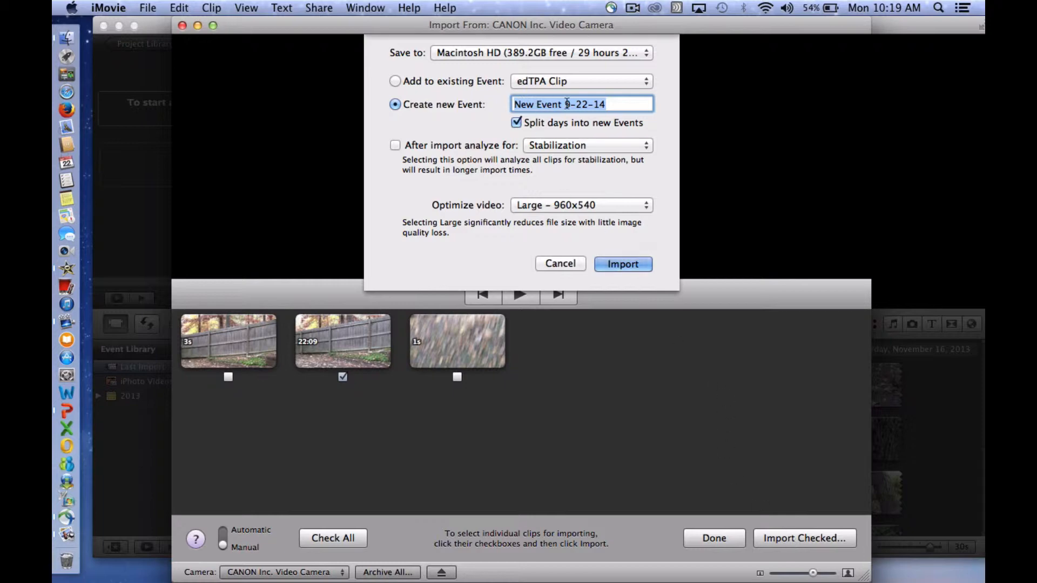
text(ed)
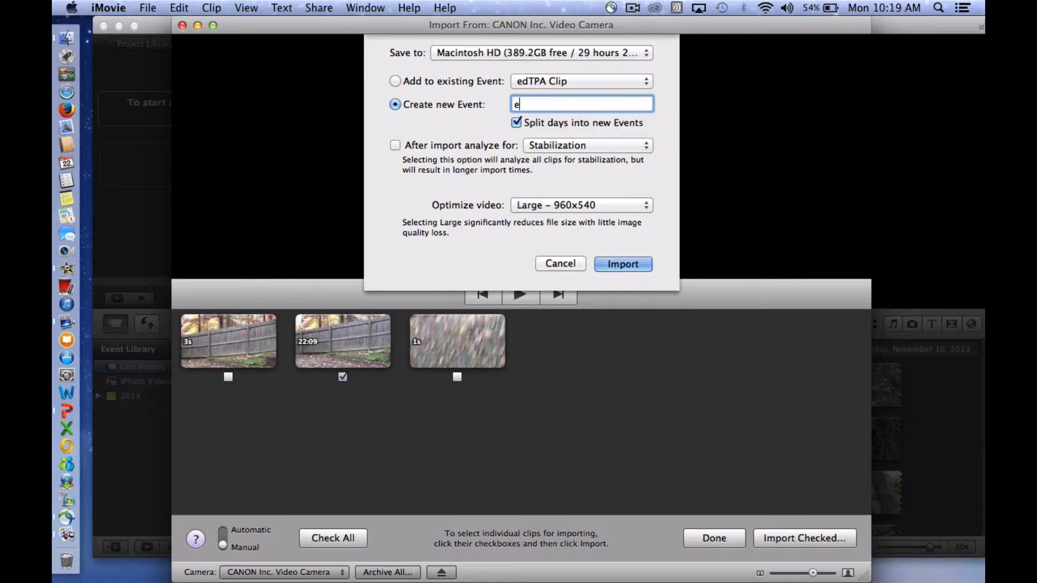
text(TPA Clipping)
click(633, 269)
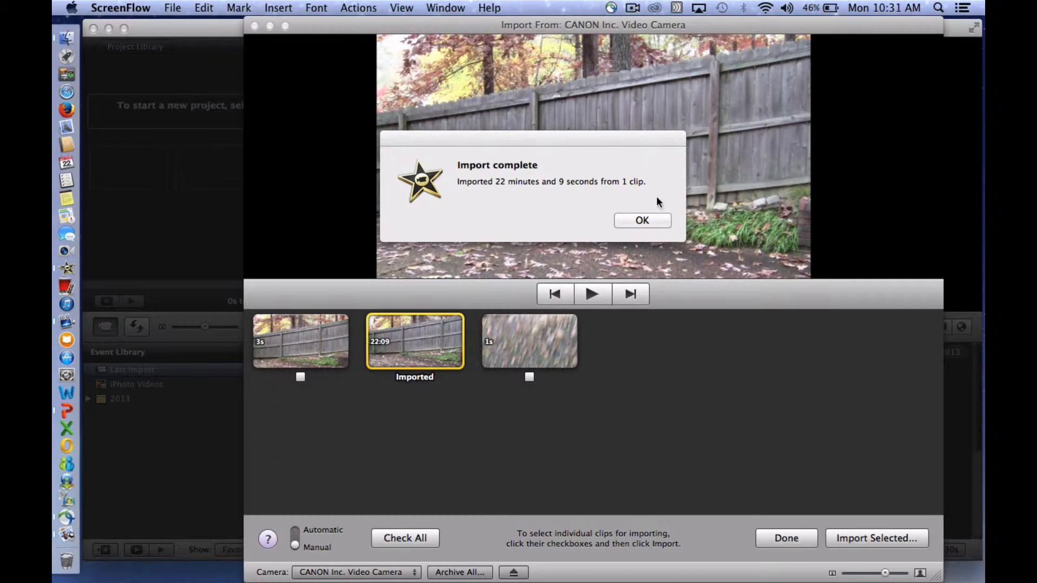
click(643, 220)
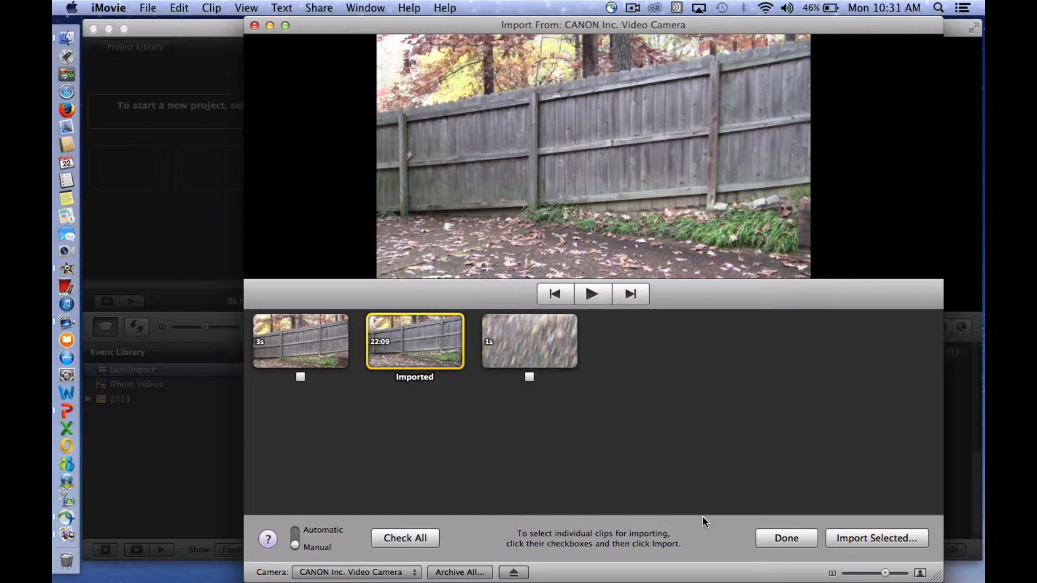
click(781, 539)
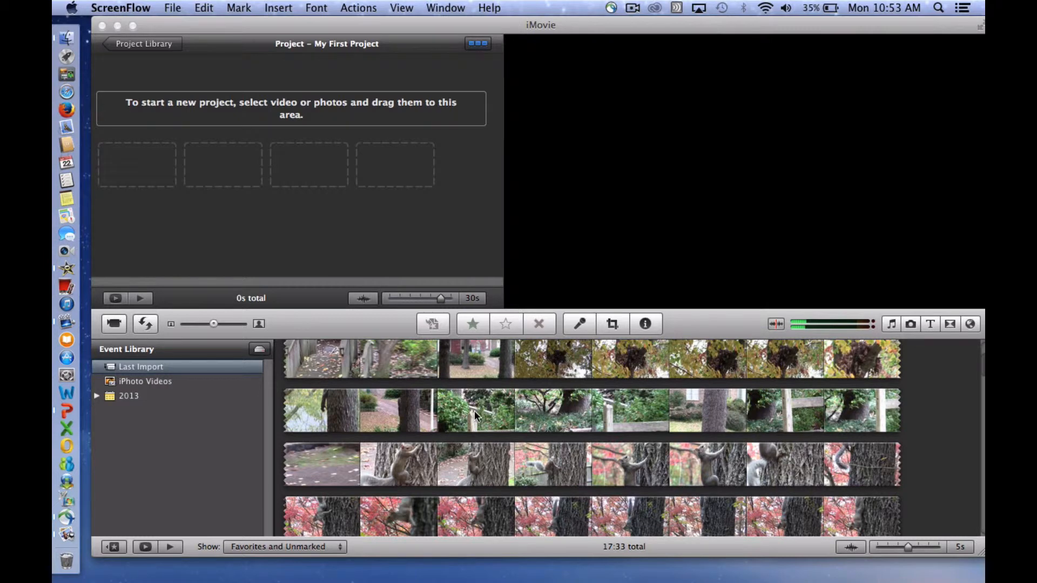
click(910, 546)
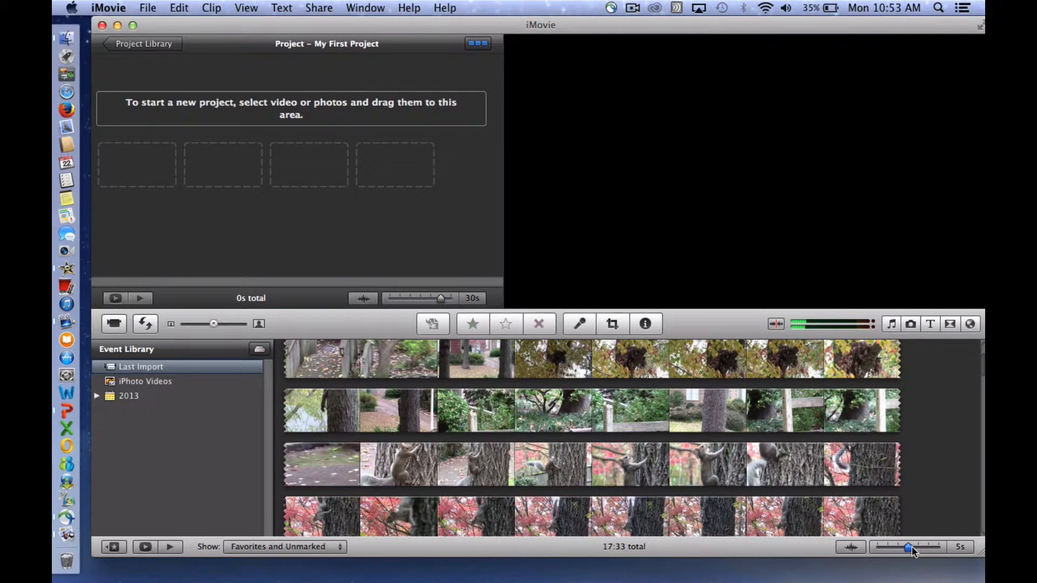
mouse_move(913, 547)
mouse_down()
mouse_move(931, 547)
mouse_move(913, 547)
mouse_up()
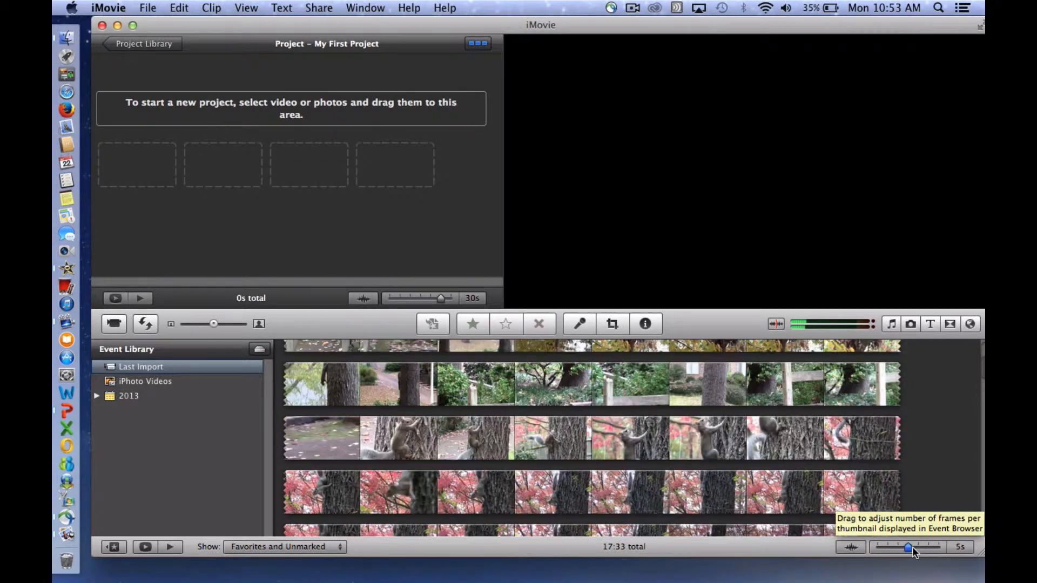
Step: Select about 2:20 of footage in the last import, starting at the squirrel under the red leaves, and delete it
scroll(798, 459, up, 3)
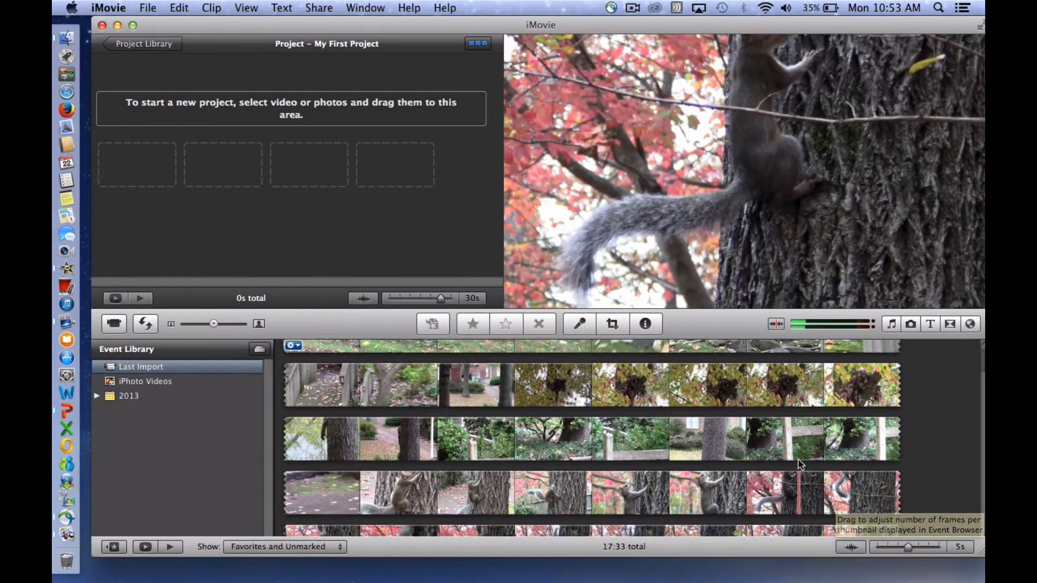
scroll(631, 433, down, 3)
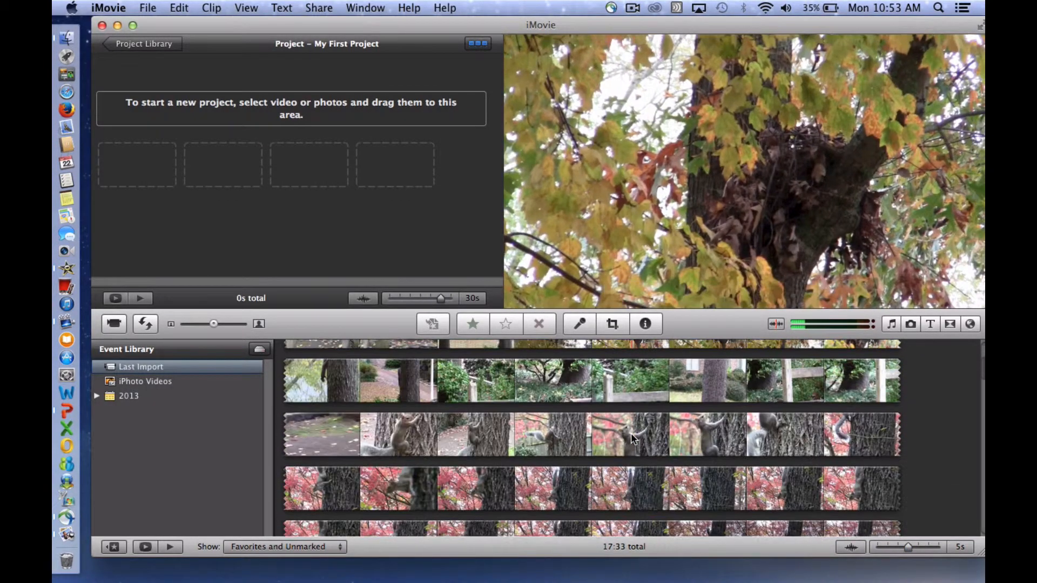
scroll(631, 434, down, 4)
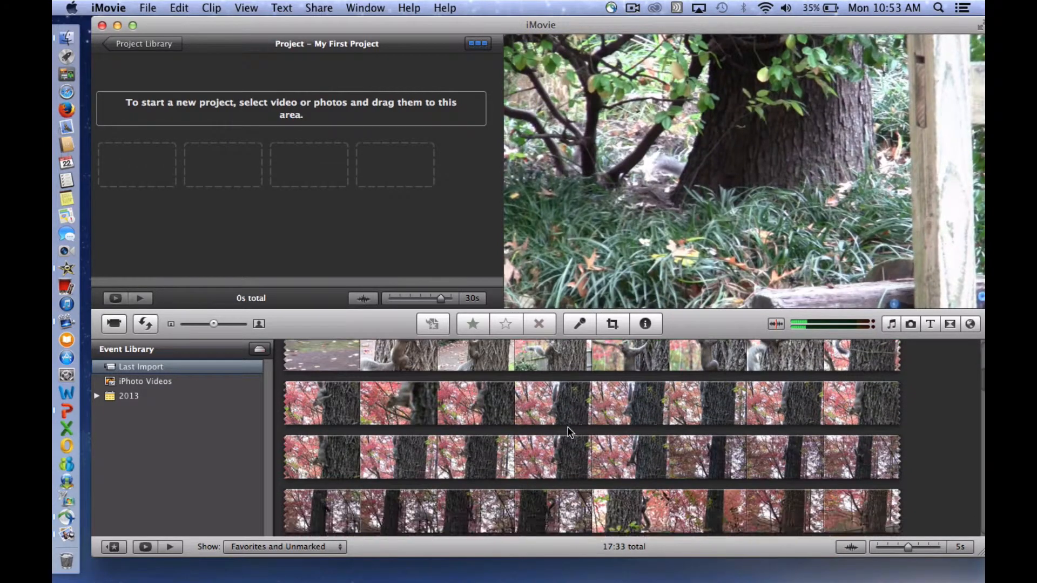
click(570, 432)
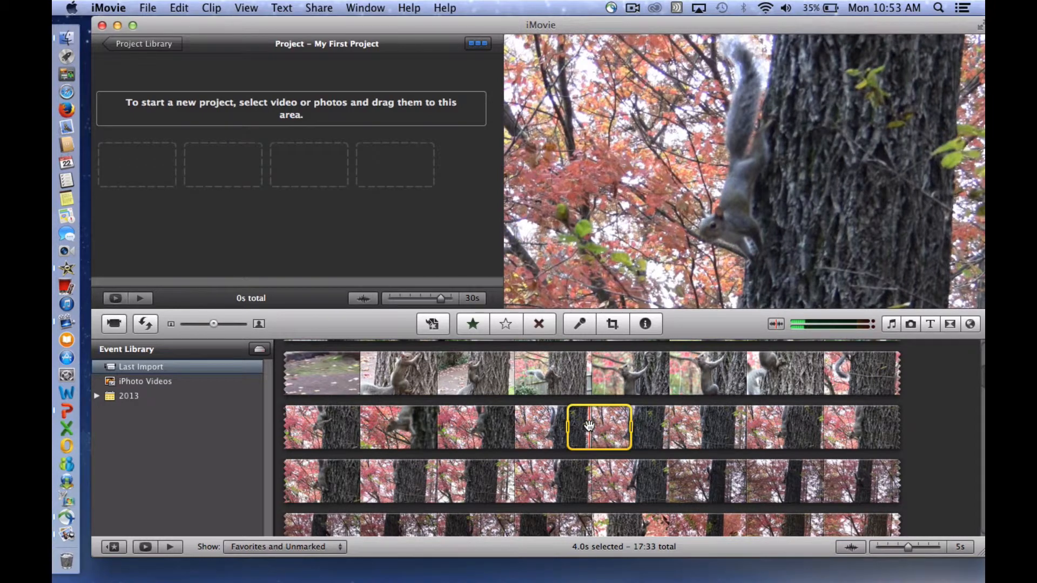
drag(568, 430, 343, 426)
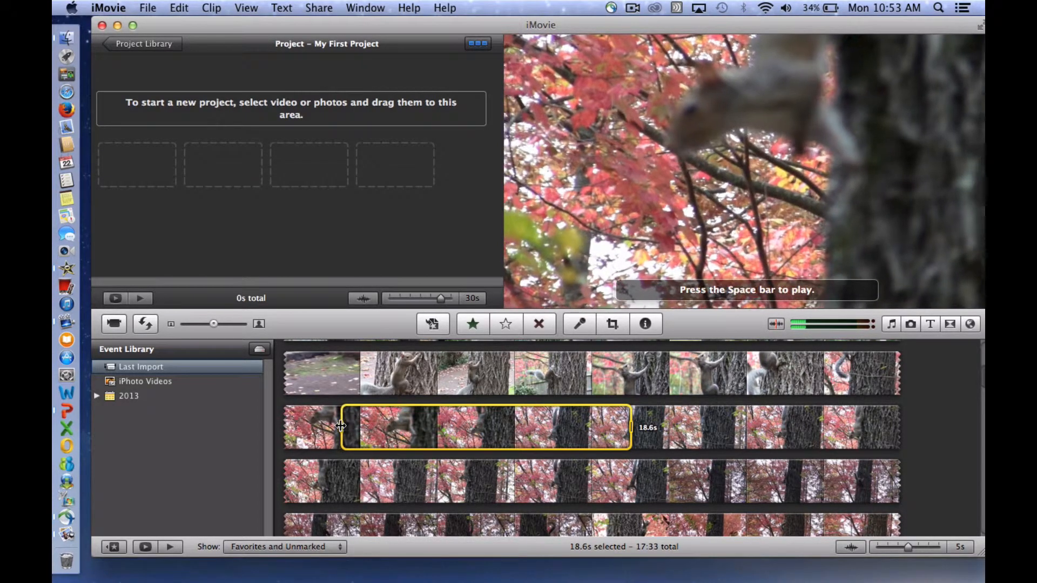
drag(342, 427, 316, 427)
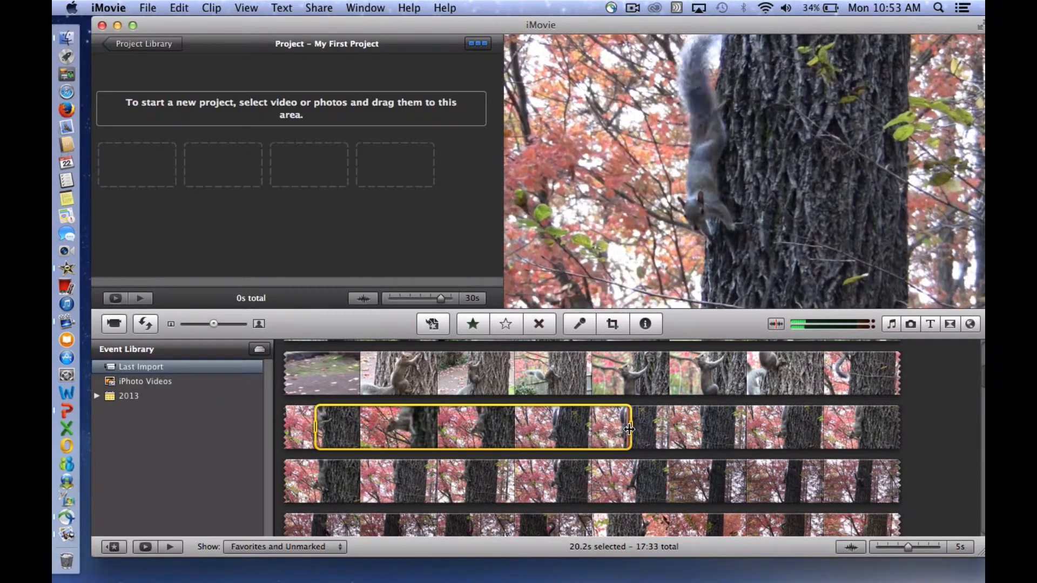
drag(631, 427, 636, 483)
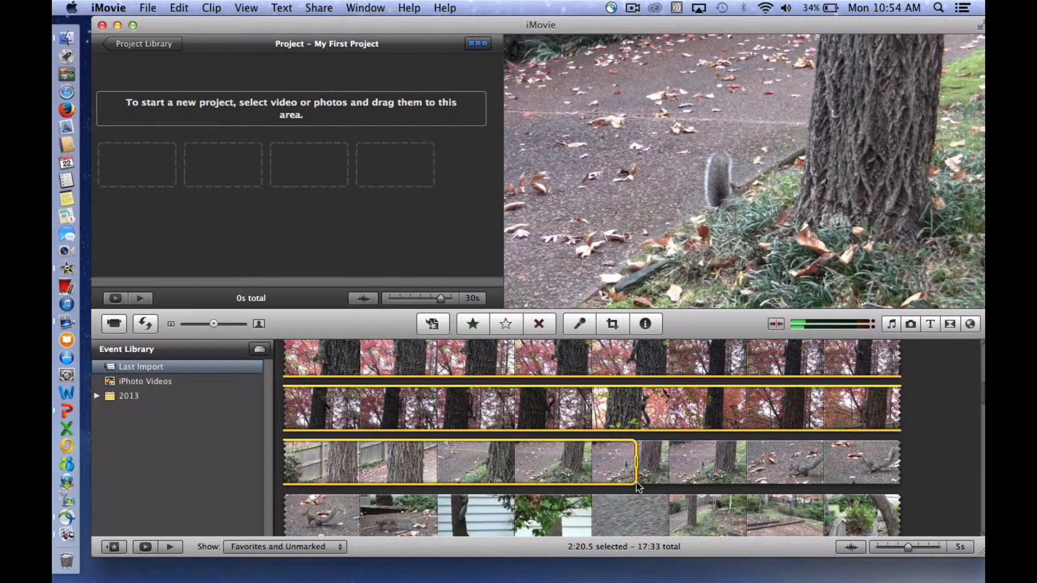
scroll(637, 485, up, 10)
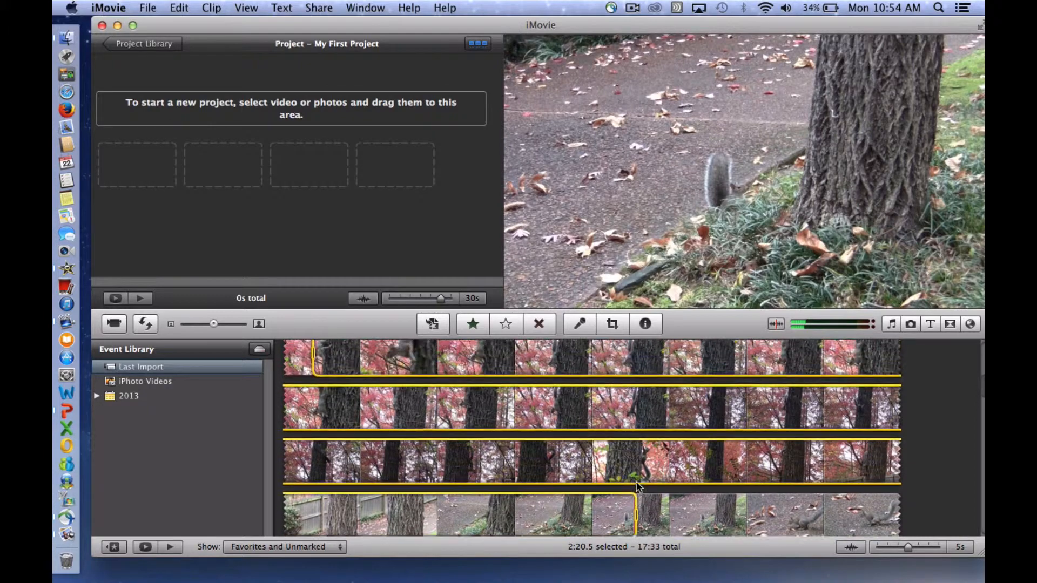
scroll(637, 485, down, 5)
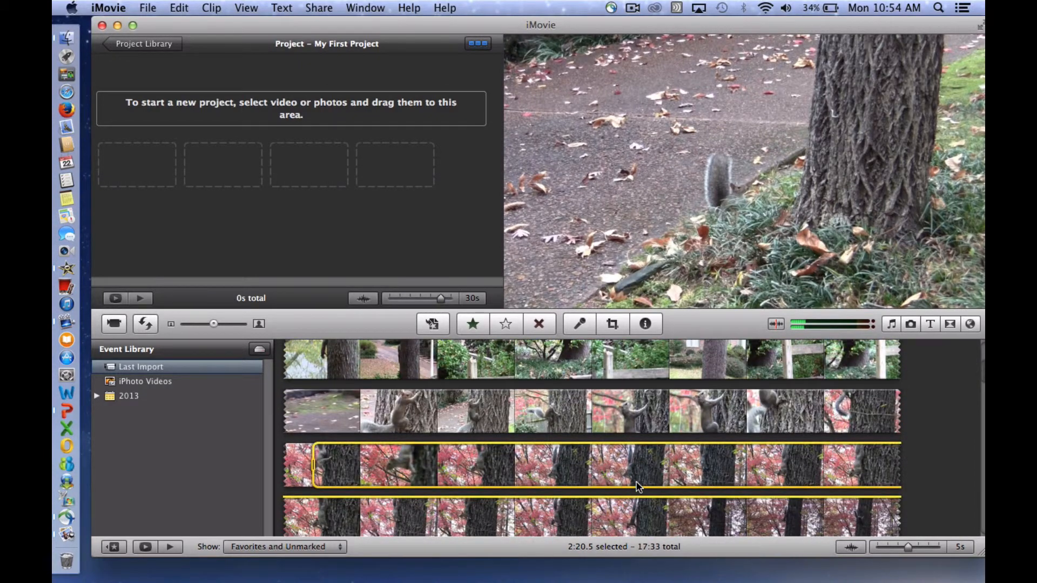
key(BackSpace)
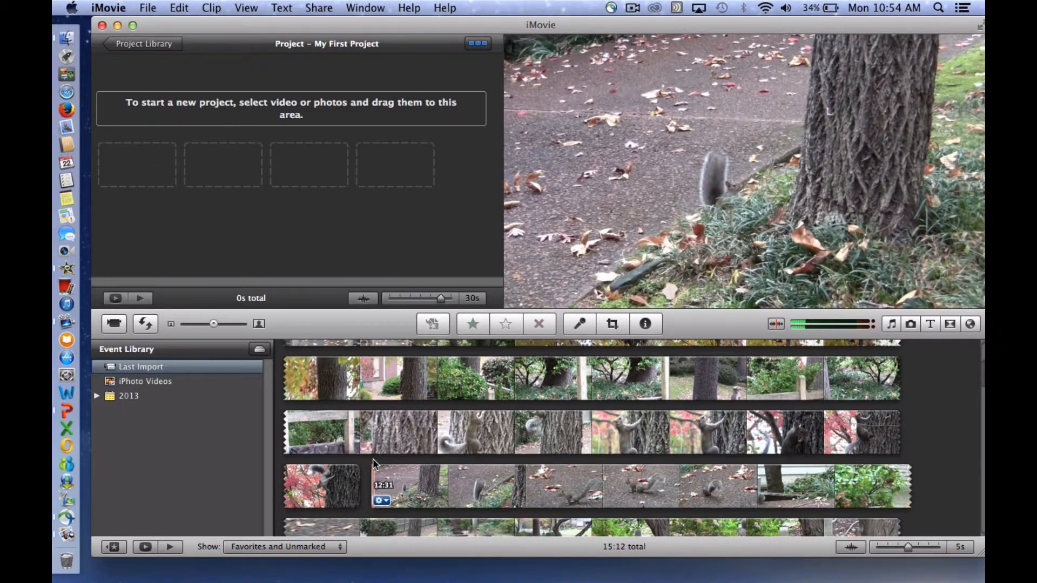
Step: Select about 52 seconds of footage from the very beginning of the edTPA Clipping event
scroll(372, 458, down, 3)
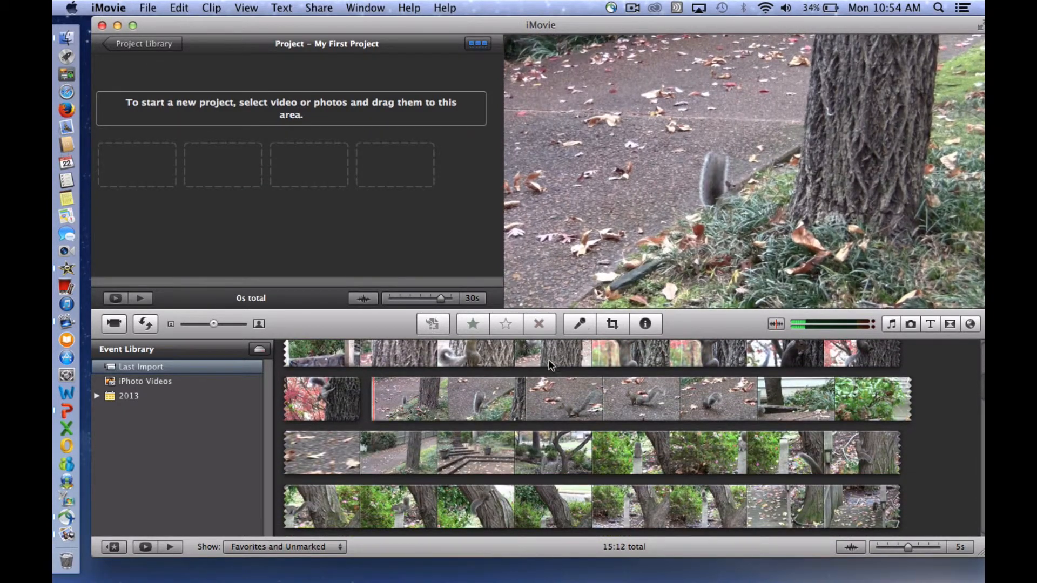
scroll(549, 362, up, 8)
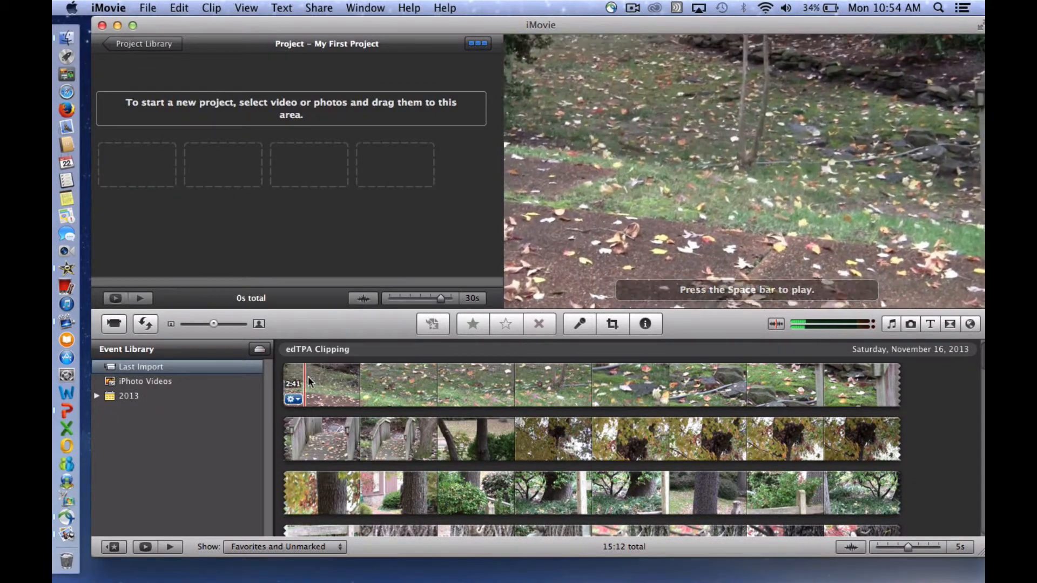
click(282, 383)
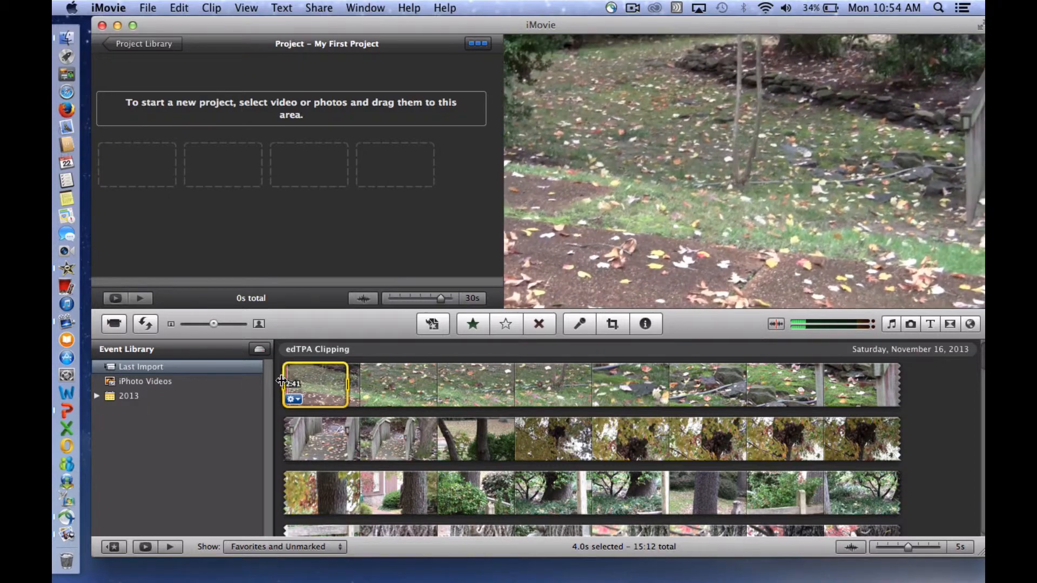
drag(348, 383, 486, 435)
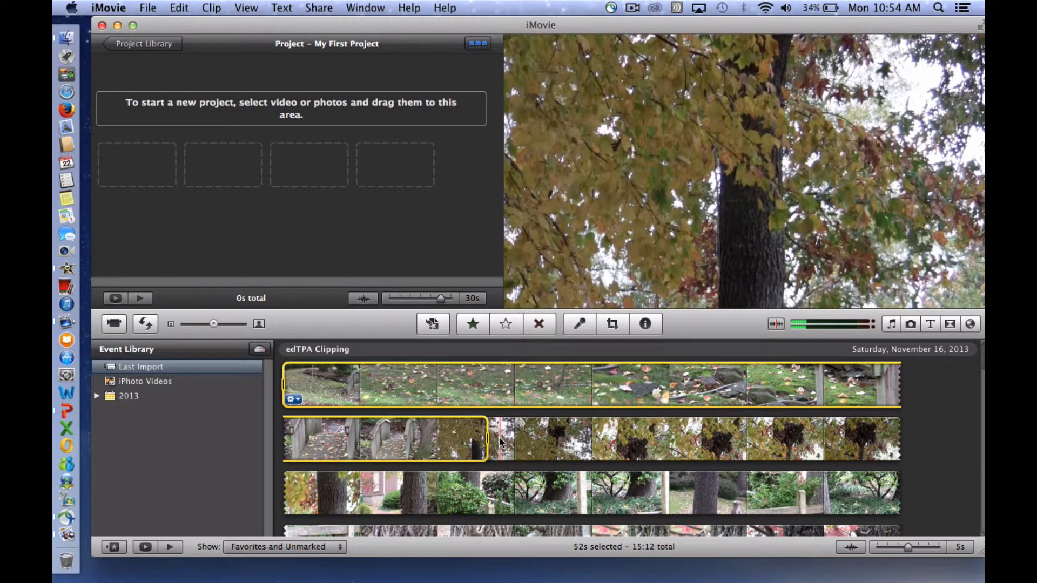
Step: Select about 1:13 of event footage starting just before the tree nest shots and add it to My First Project
click(498, 438)
drag(498, 439, 477, 438)
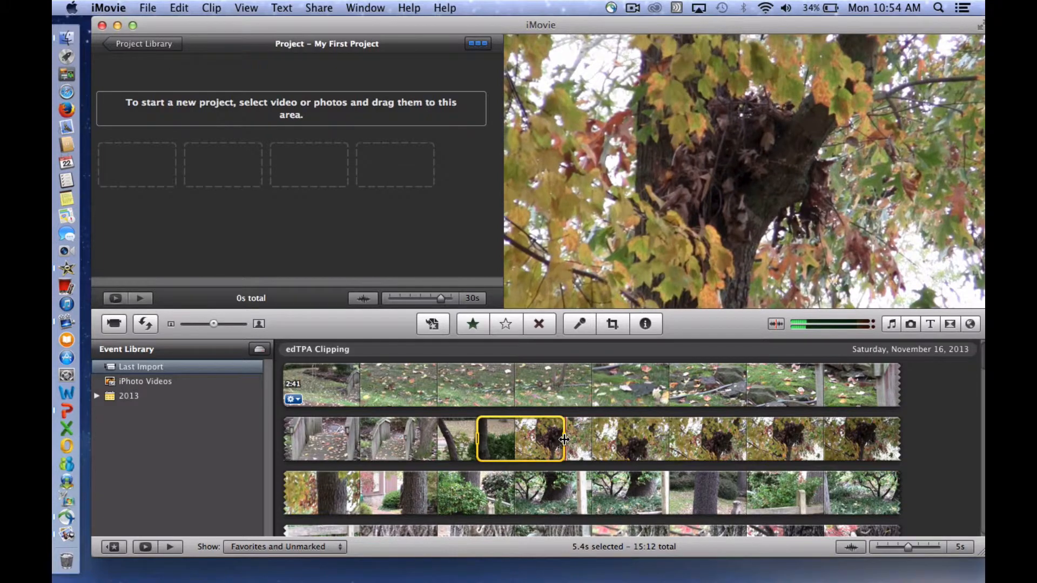
scroll(564, 439, down, 3)
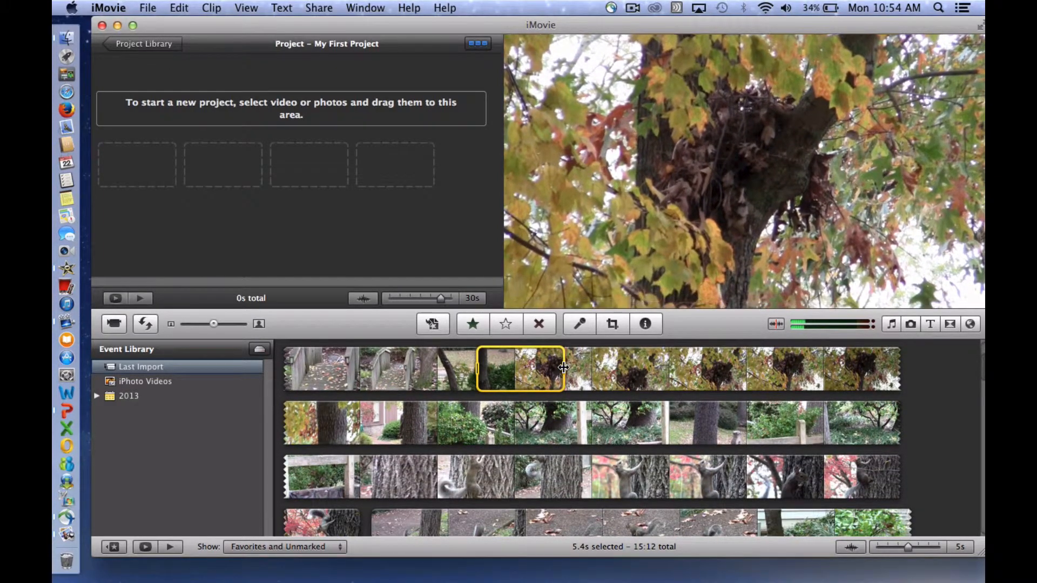
drag(564, 368, 398, 478)
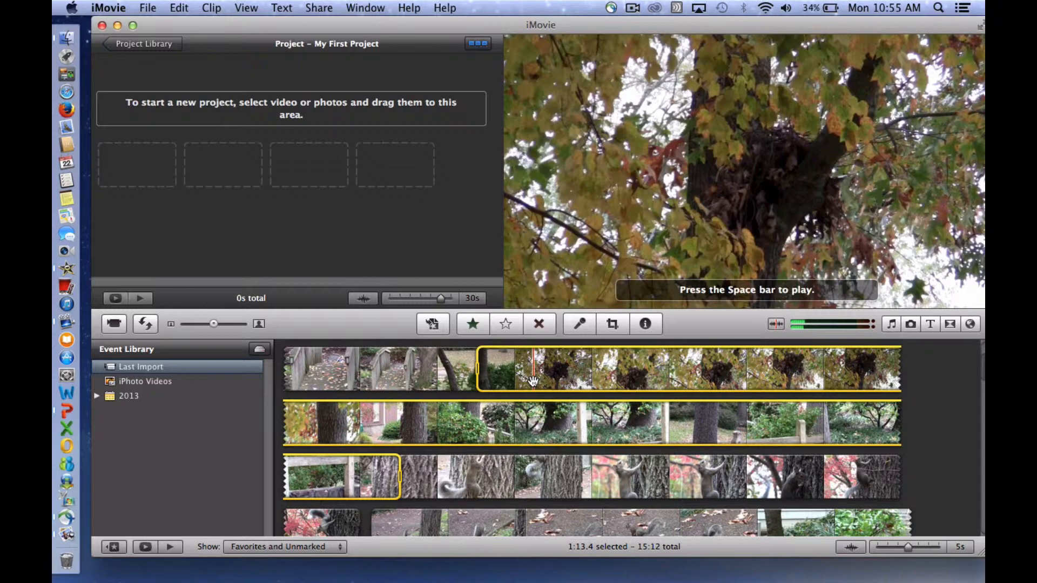
drag(533, 381, 137, 167)
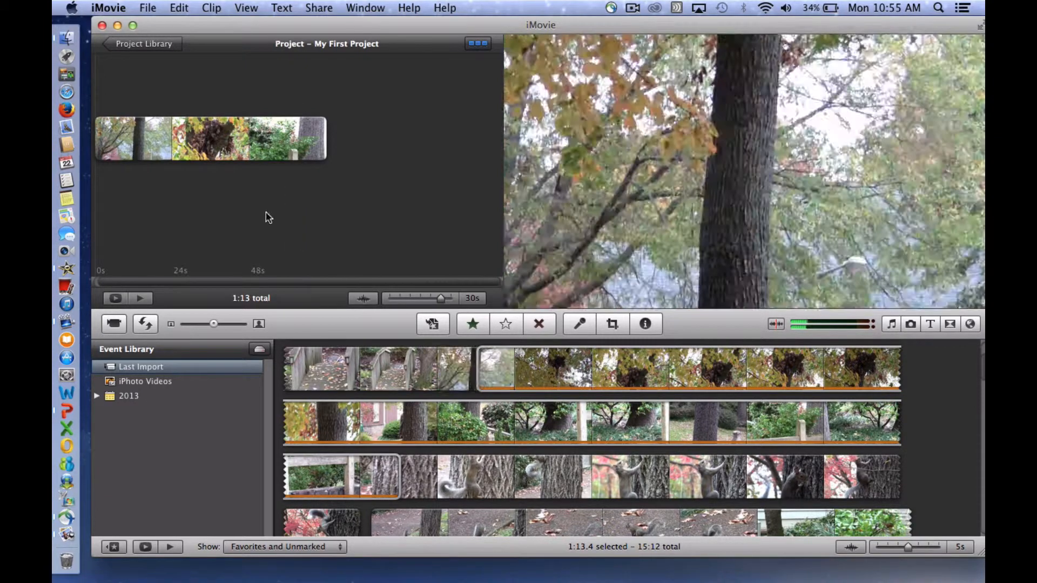
Step: Delete the clip from My First Project
click(226, 147)
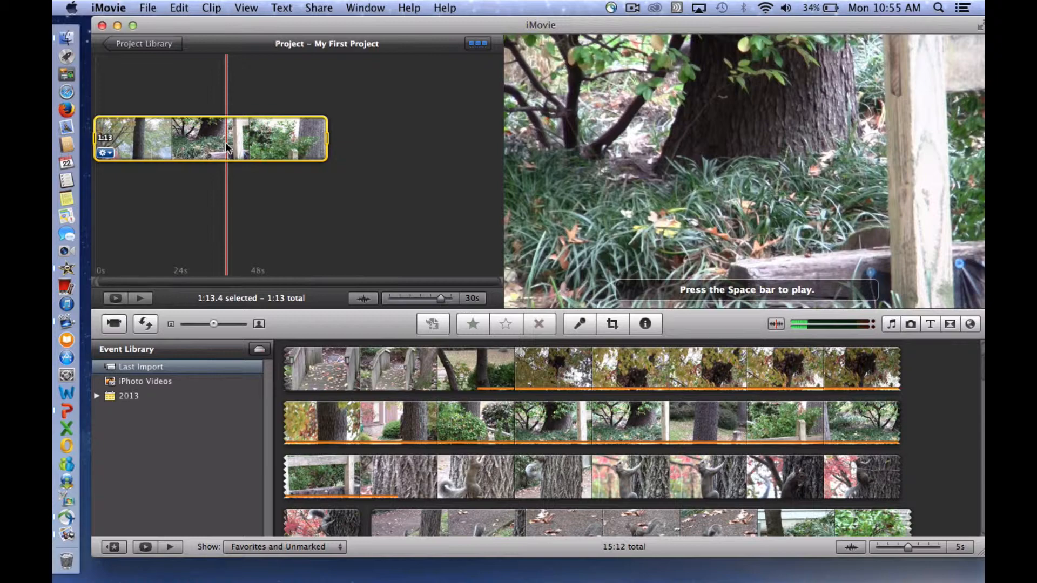
key(Delete)
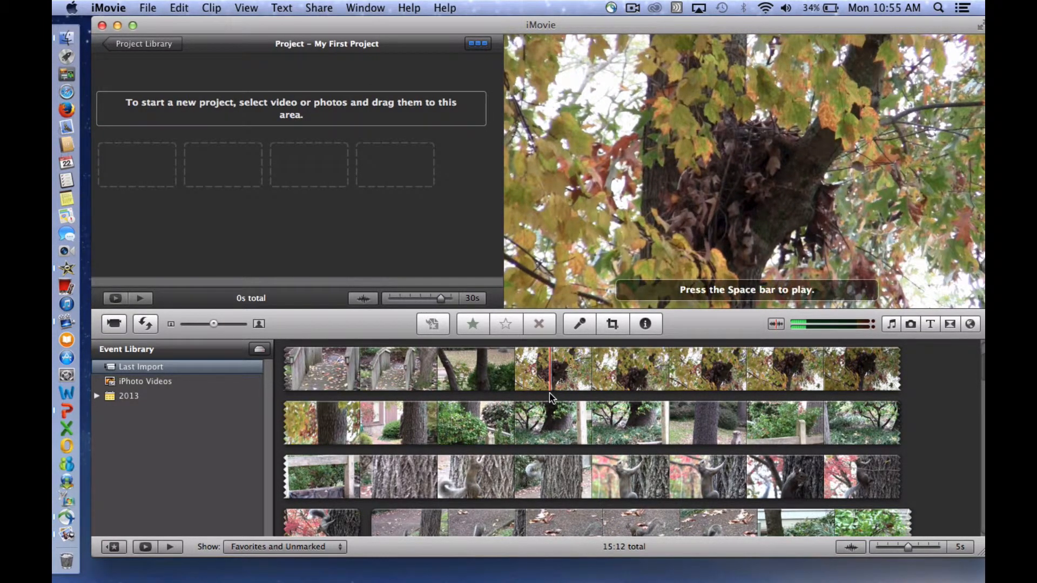
Step: Select about 2:02 of event footage, from the wooden bridge to the squirrel under red leaves, and add it to My First Project
click(531, 370)
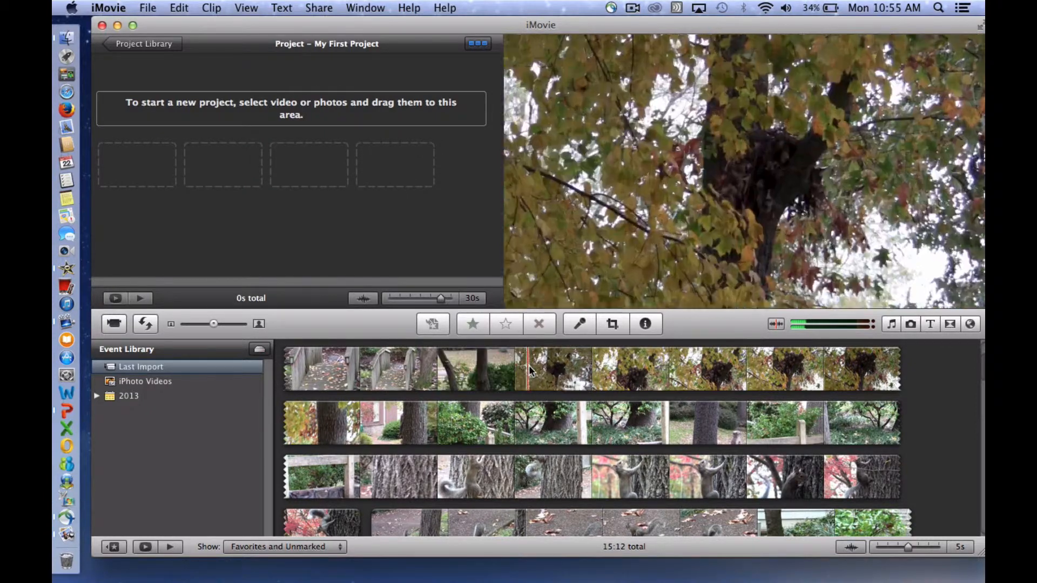
drag(531, 370, 506, 370)
drag(604, 373, 616, 511)
drag(505, 370, 138, 169)
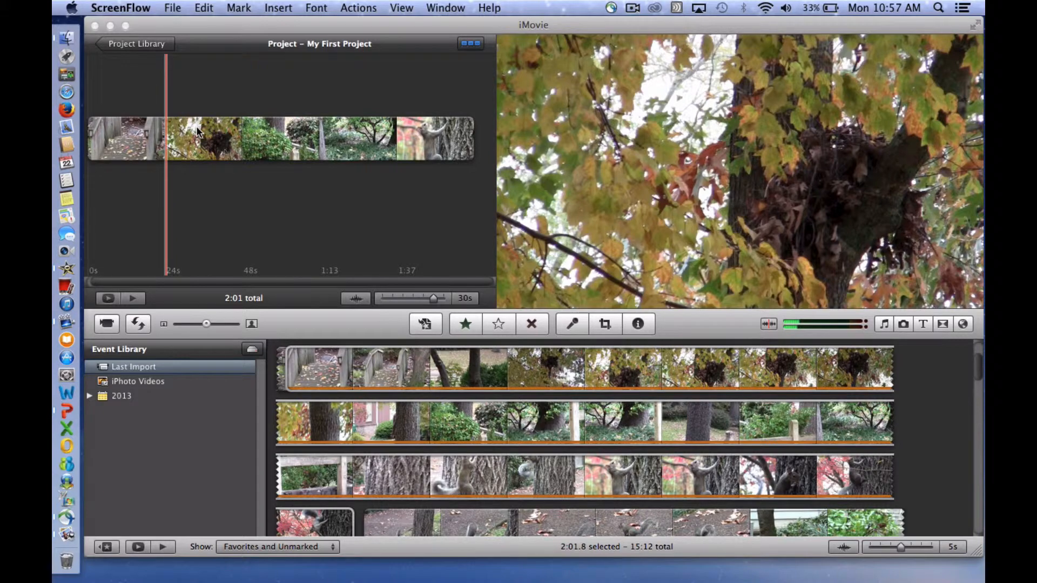
Step: Trim about 8 seconds off the start of the project clip, keeping a selection of about 1:53.3 through to its end
click(174, 134)
click(135, 142)
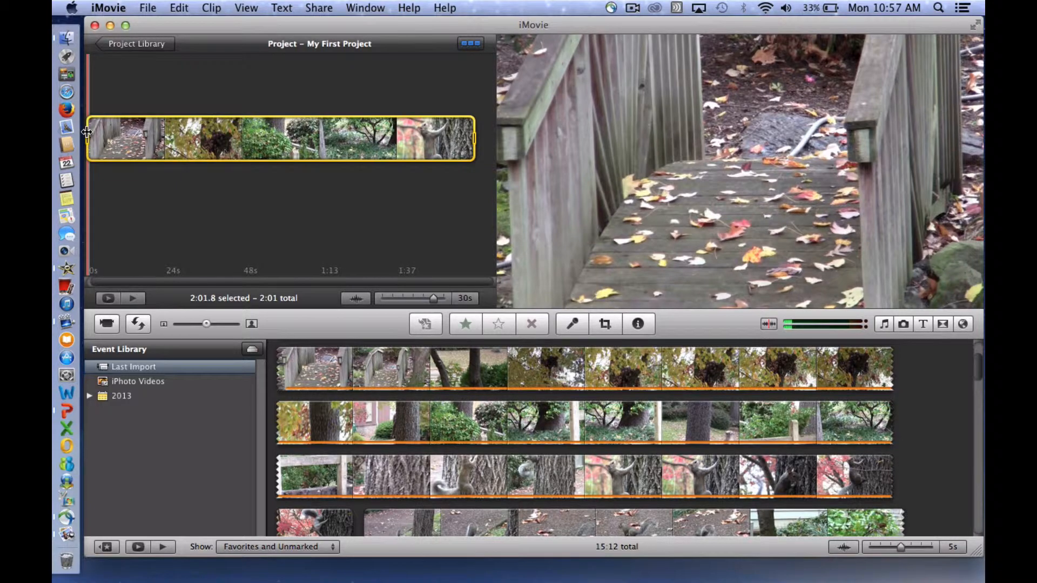
key(space)
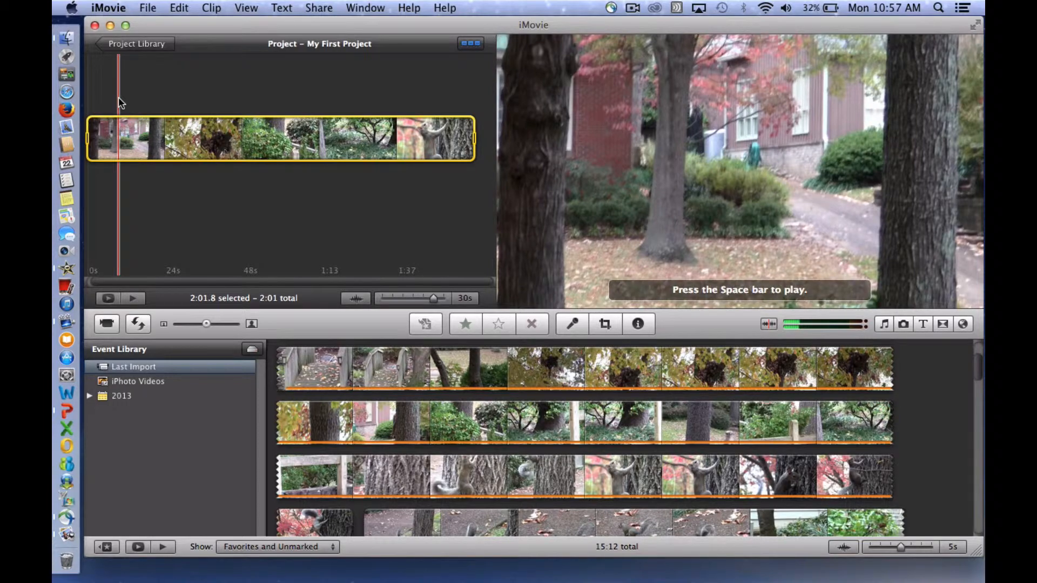
drag(89, 140, 115, 138)
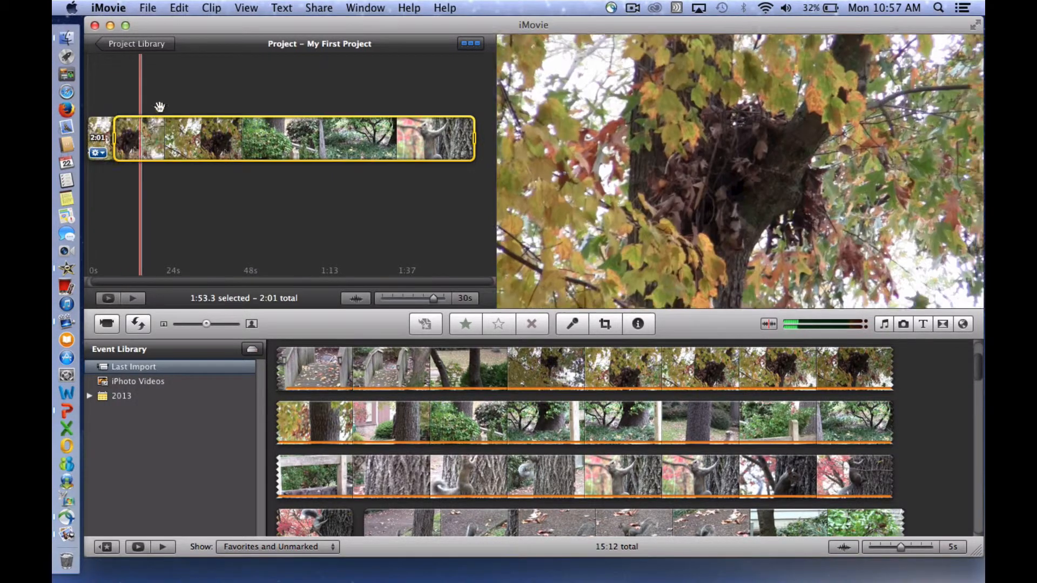
click(211, 9)
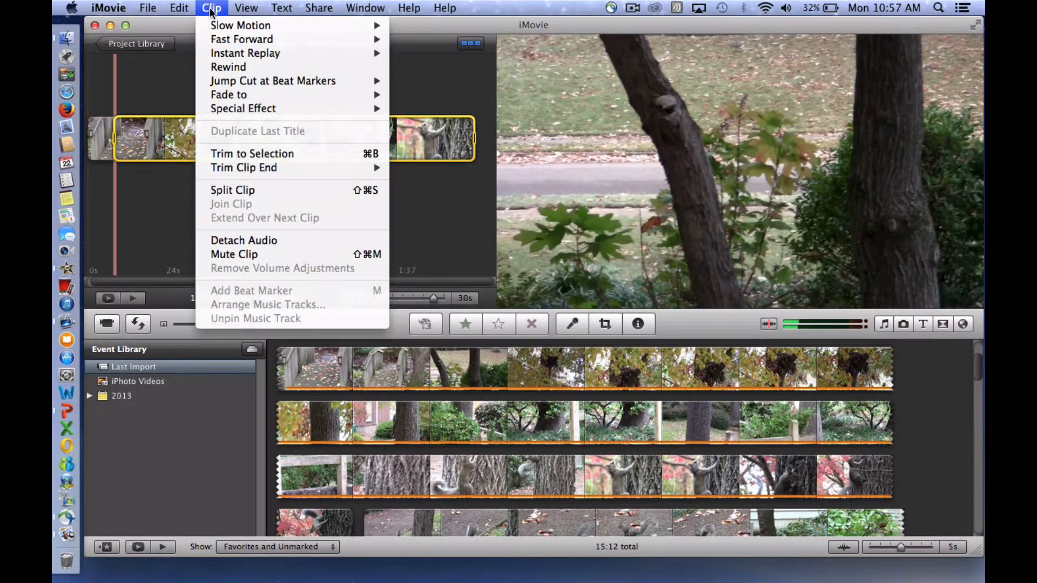
click(232, 154)
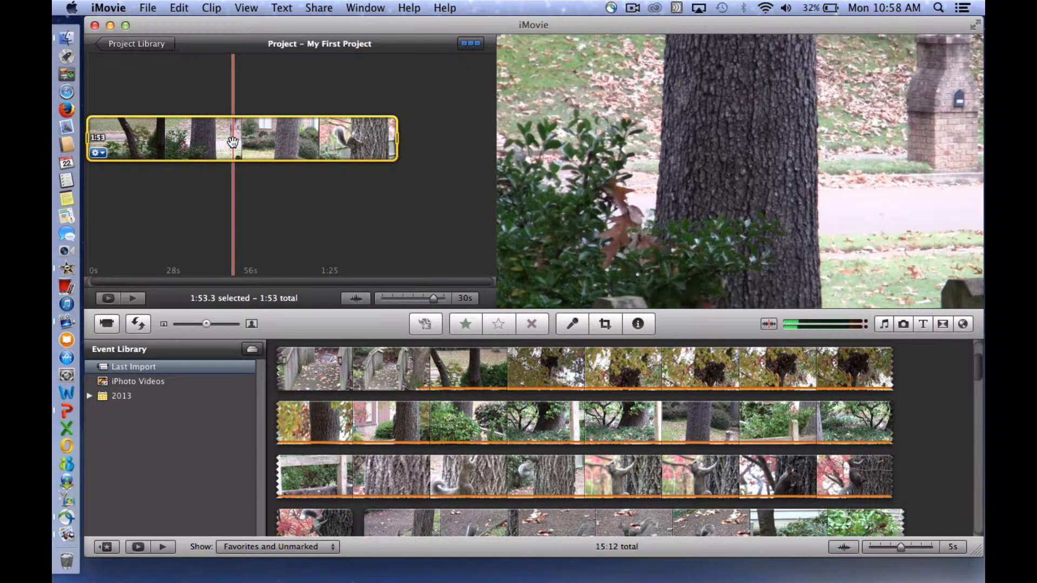
Step: Trim the end of the project clip after the squirrel on the tree trunk, keeping about the first 1:44.6
key(space)
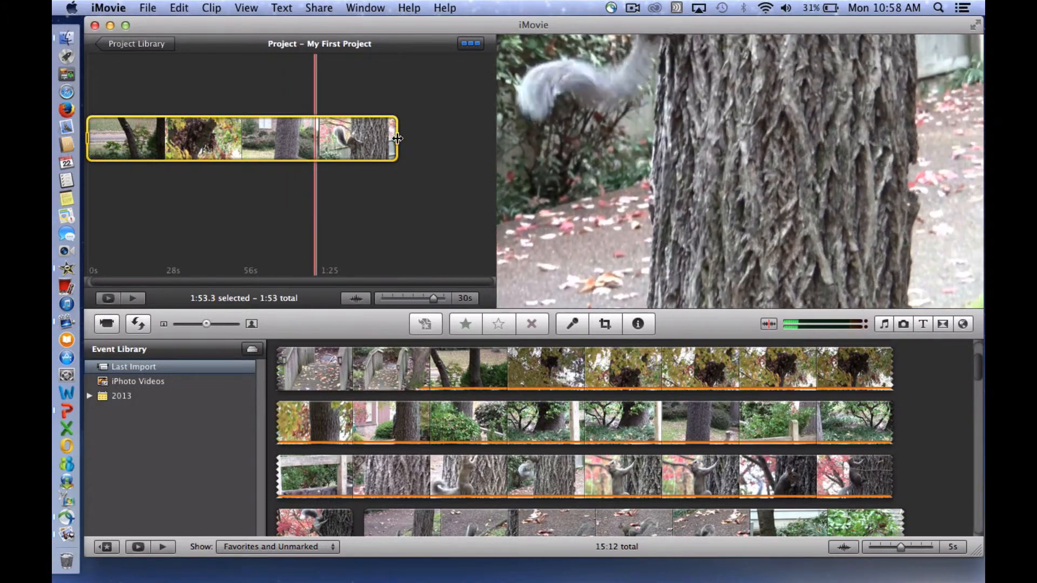
click(359, 139)
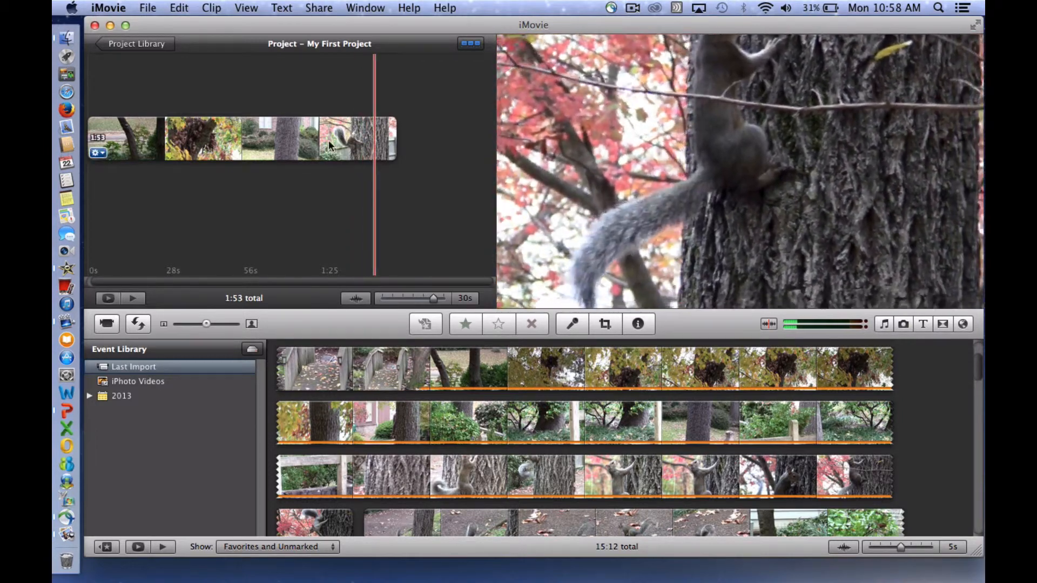
key(space)
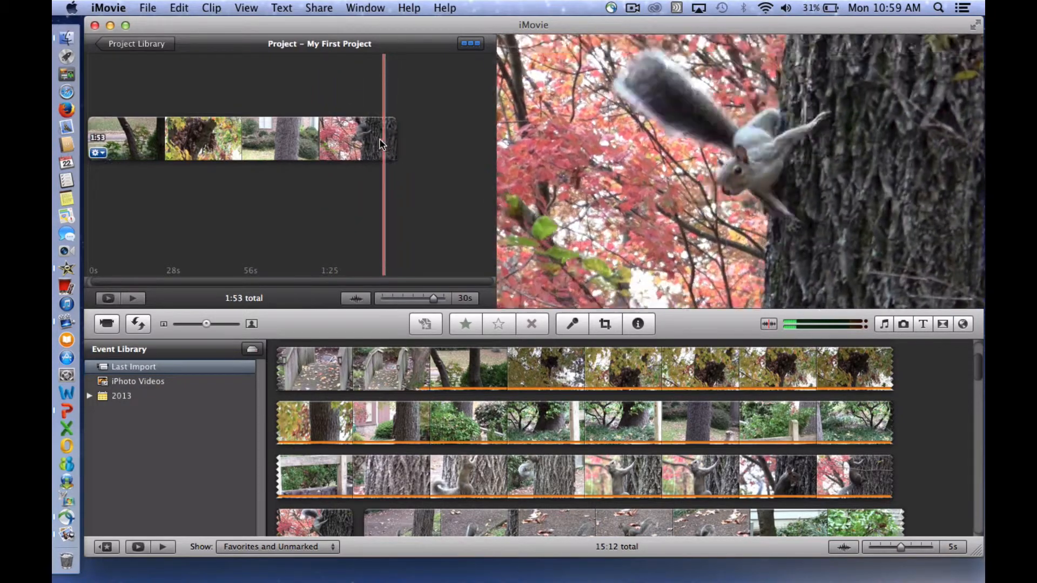
click(357, 141)
drag(397, 139, 372, 139)
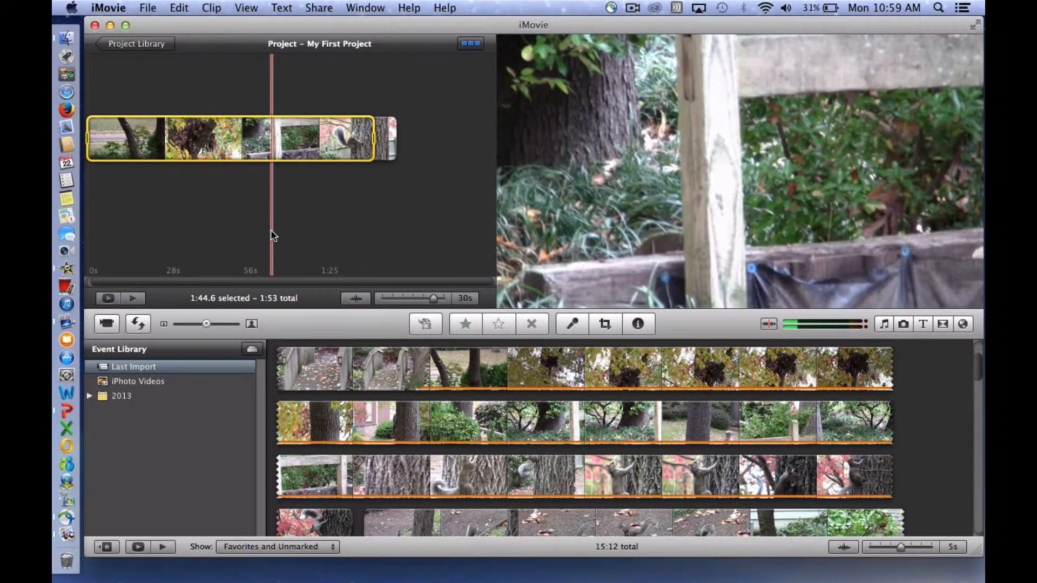
click(178, 8)
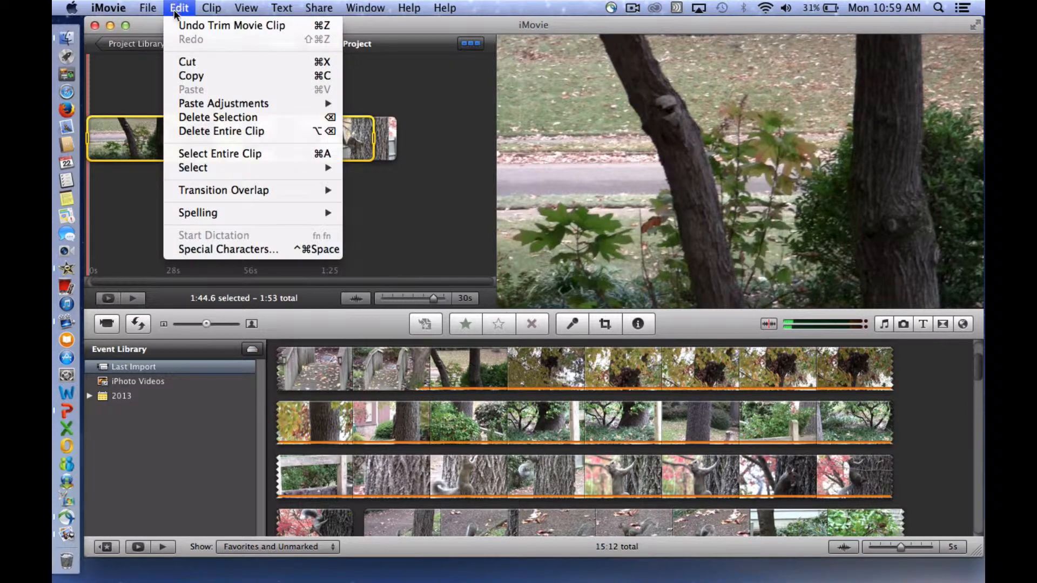
mouse_move(207, 8)
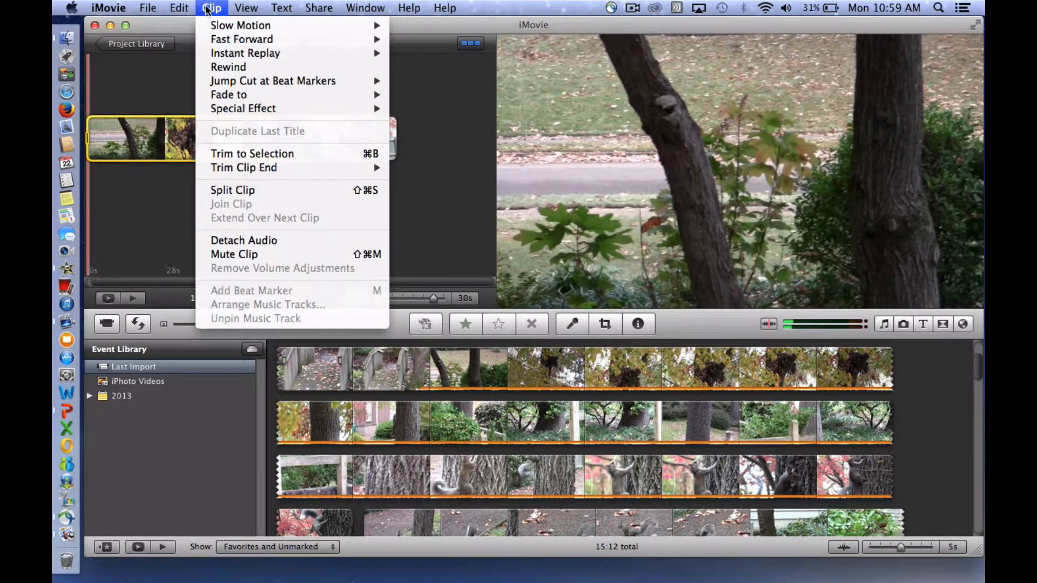
click(243, 156)
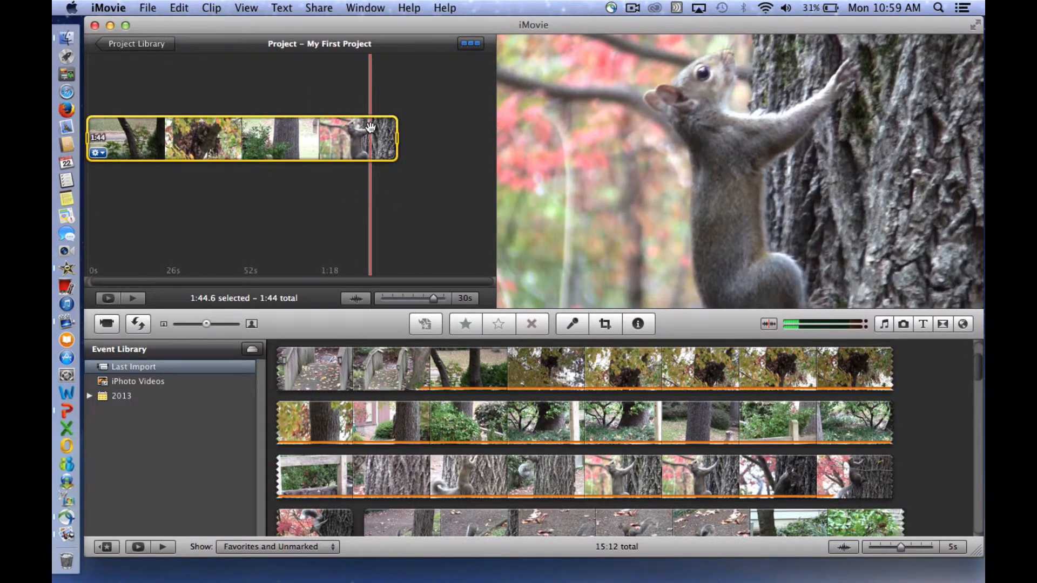
click(316, 184)
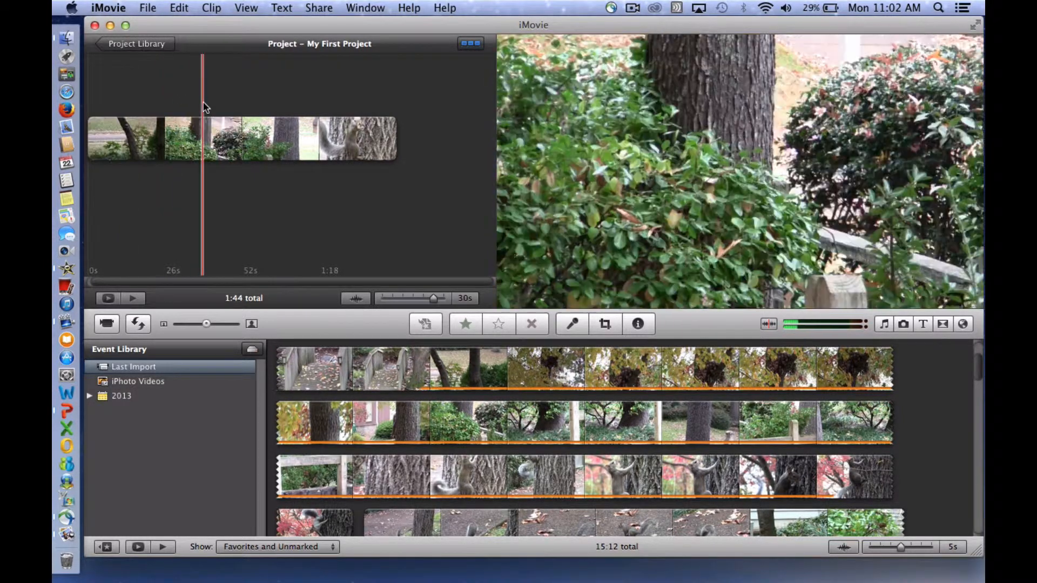
Step: Export the project to Documents as a Medium 640x360 movie named "edTPA Clip 1 Student"
click(319, 8)
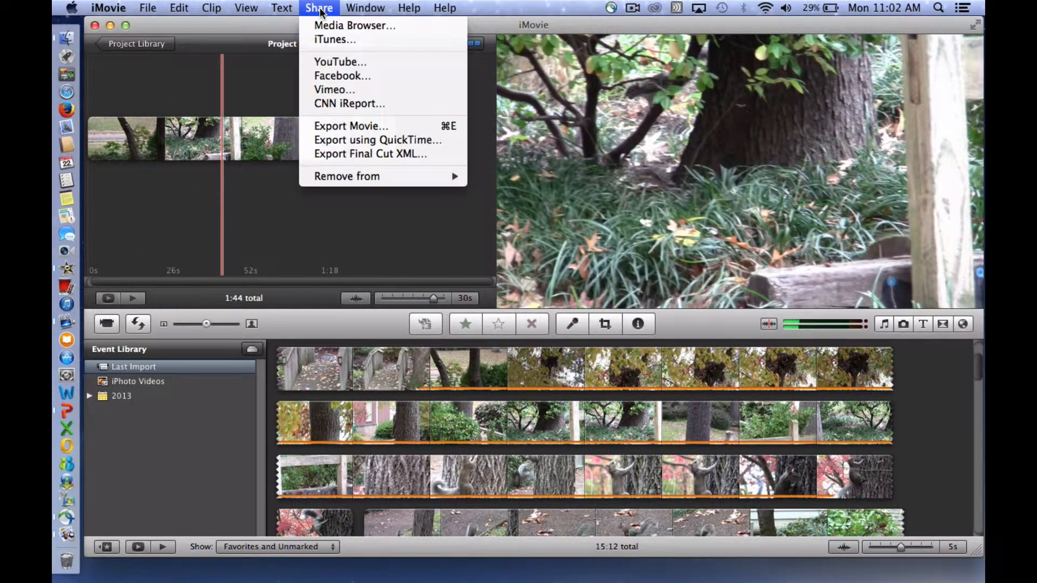
click(324, 126)
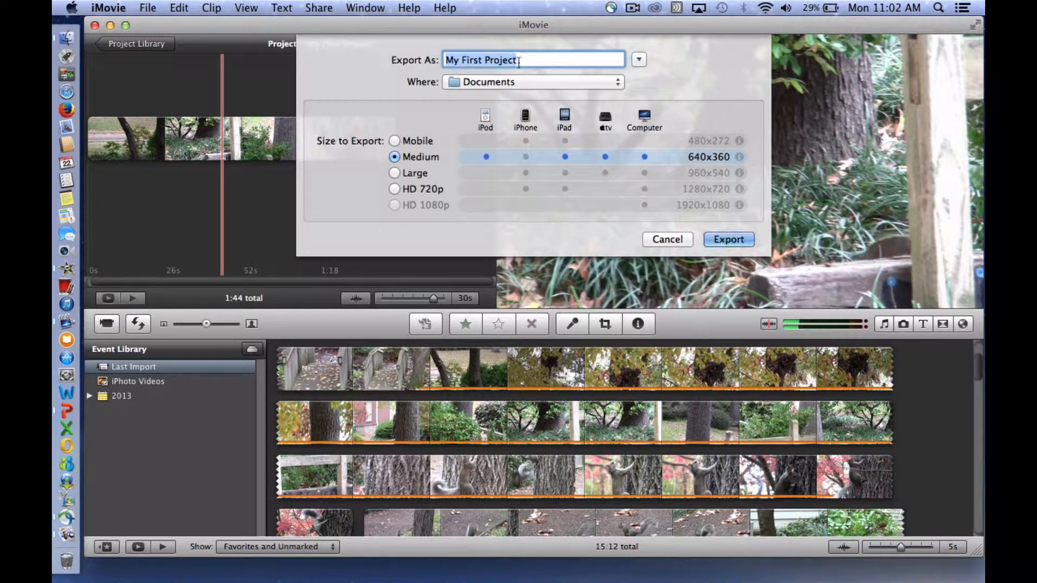
text(edTPA )
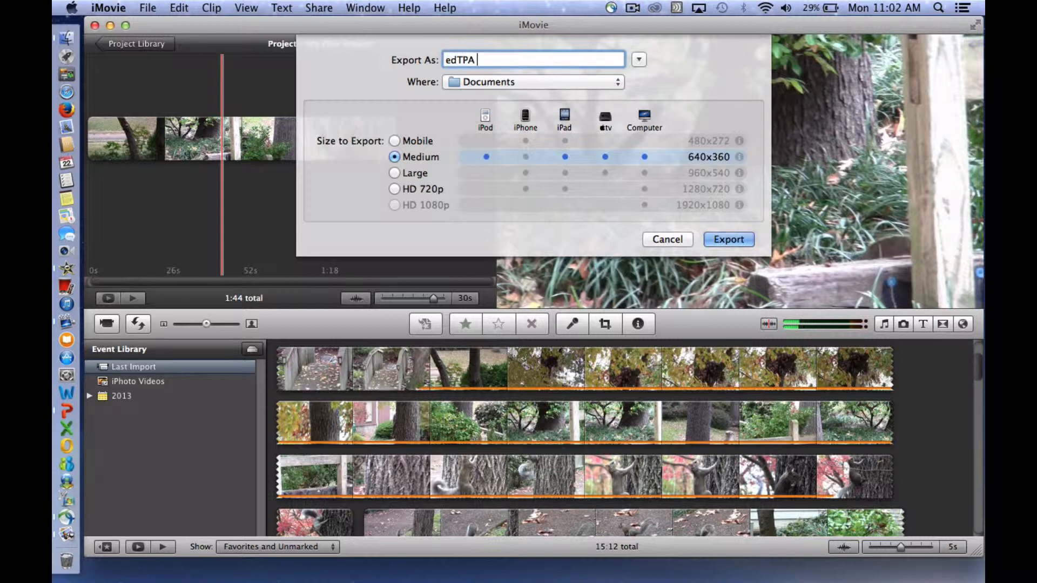
text(Clip 1 Student)
click(734, 238)
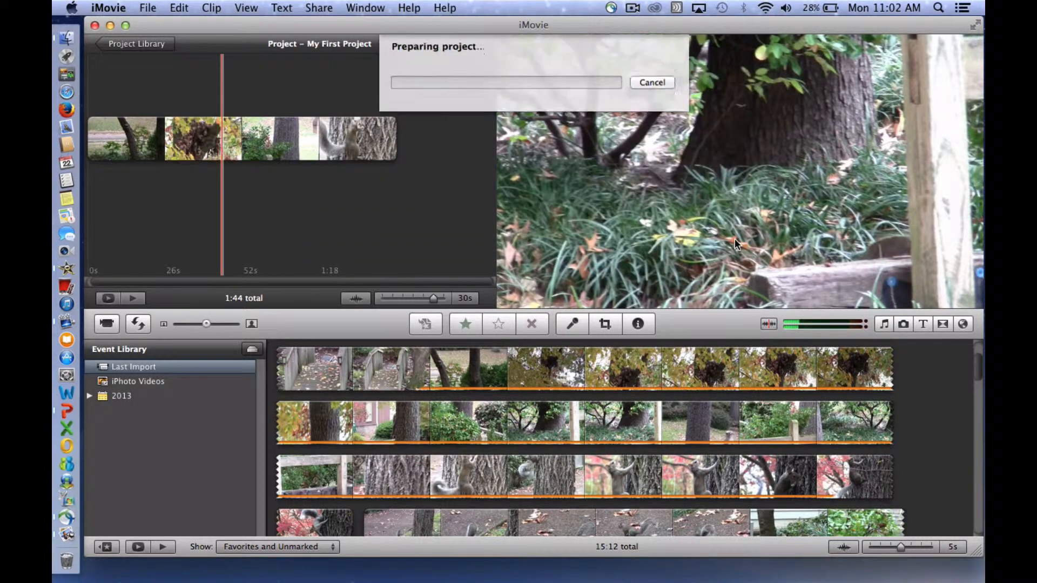